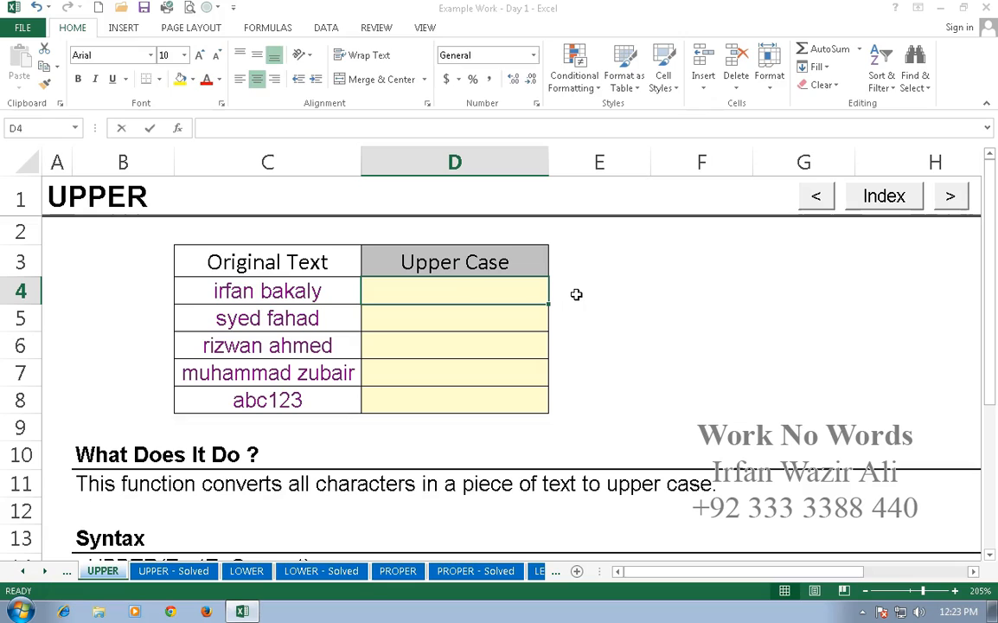
# - Enter =UPPER(C4) in D4 and fill it down through D8
pyautogui.write('=UPPER')
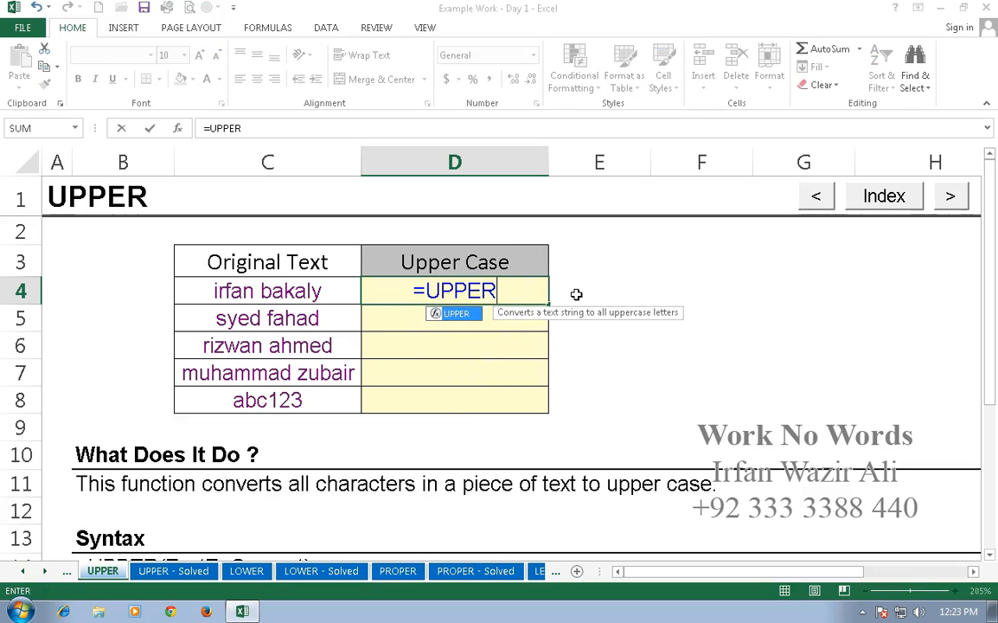
pyautogui.write('(')
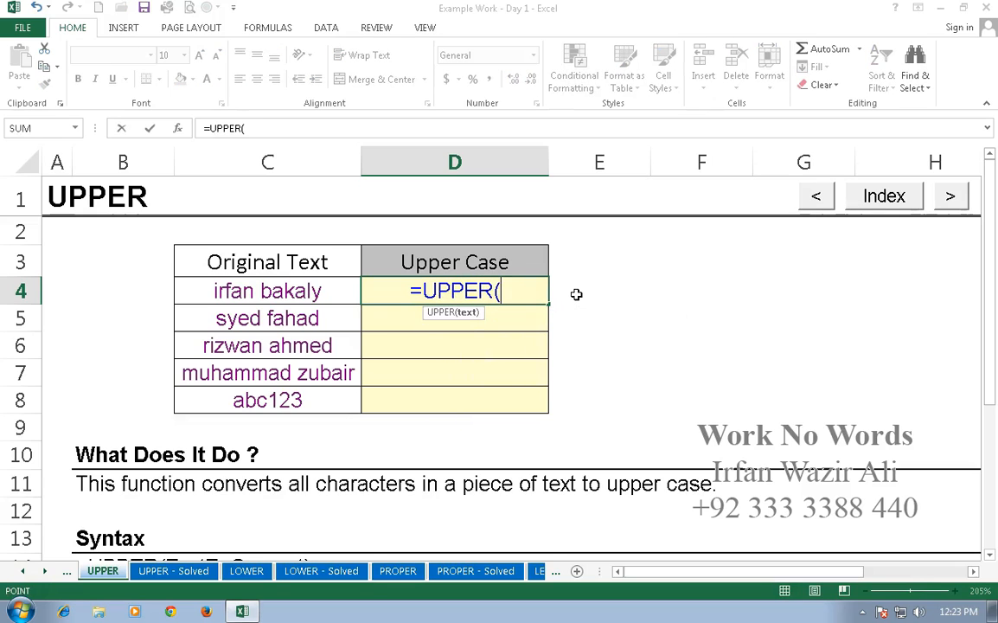
pyautogui.press('Left')
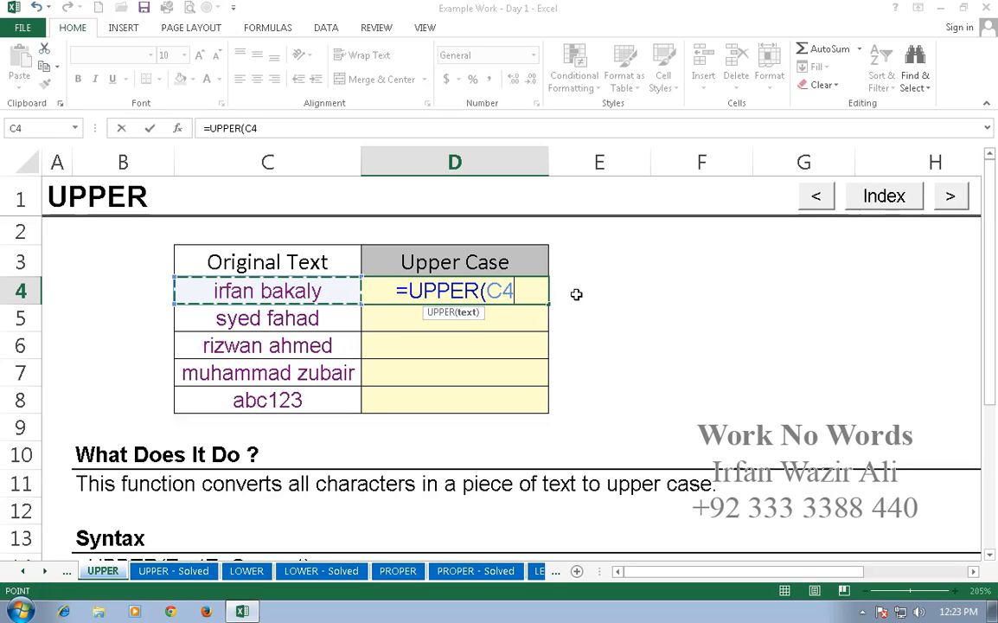
pyautogui.press('Return')
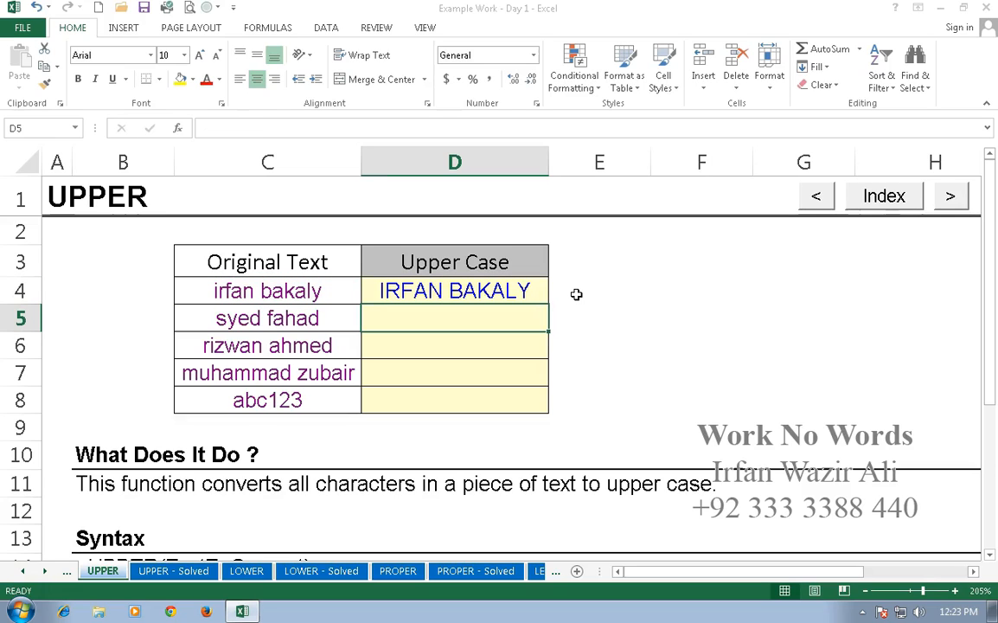
pyautogui.click(526, 290)
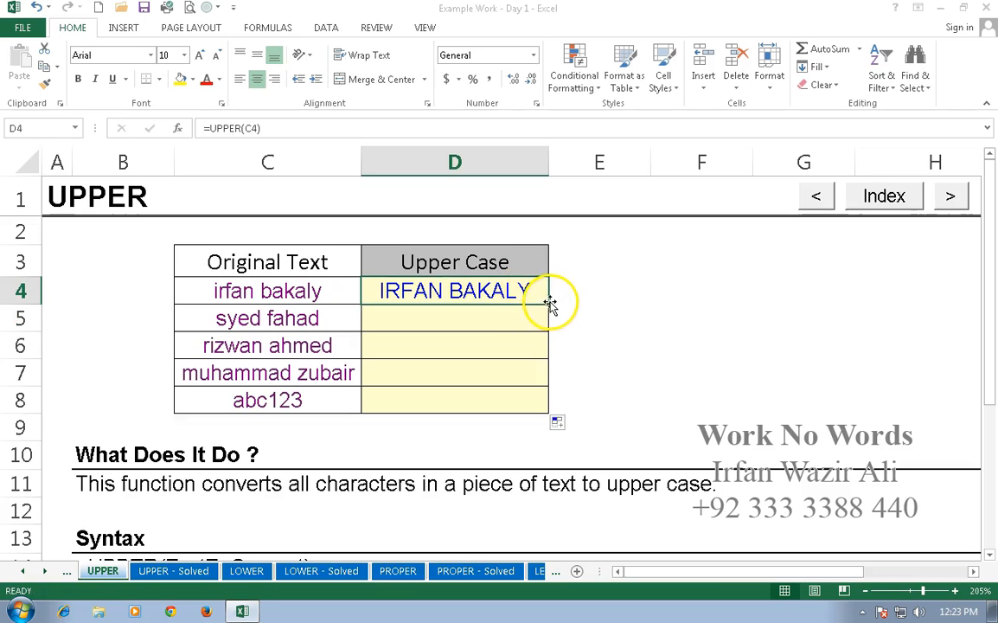
pyautogui.doubleClick(549, 302)
pyautogui.click(584, 300)
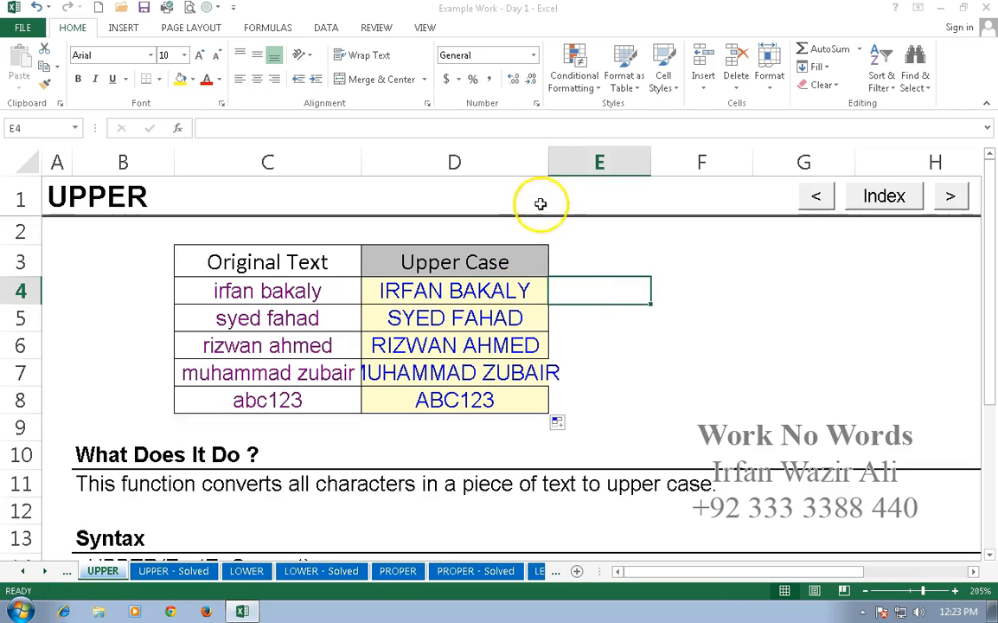
pyautogui.doubleClick(549, 164)
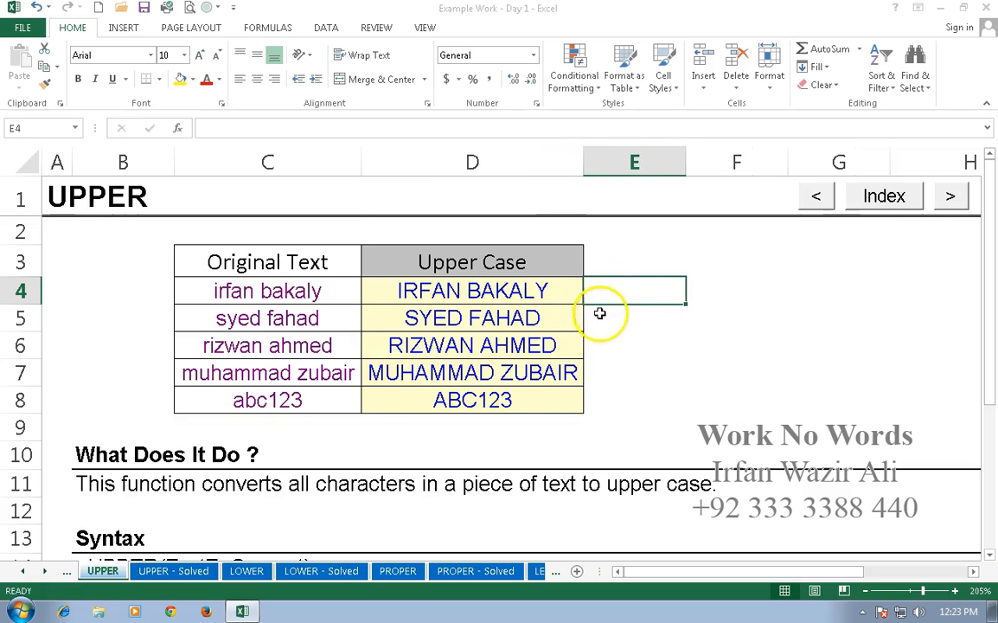
pyautogui.click(685, 325)
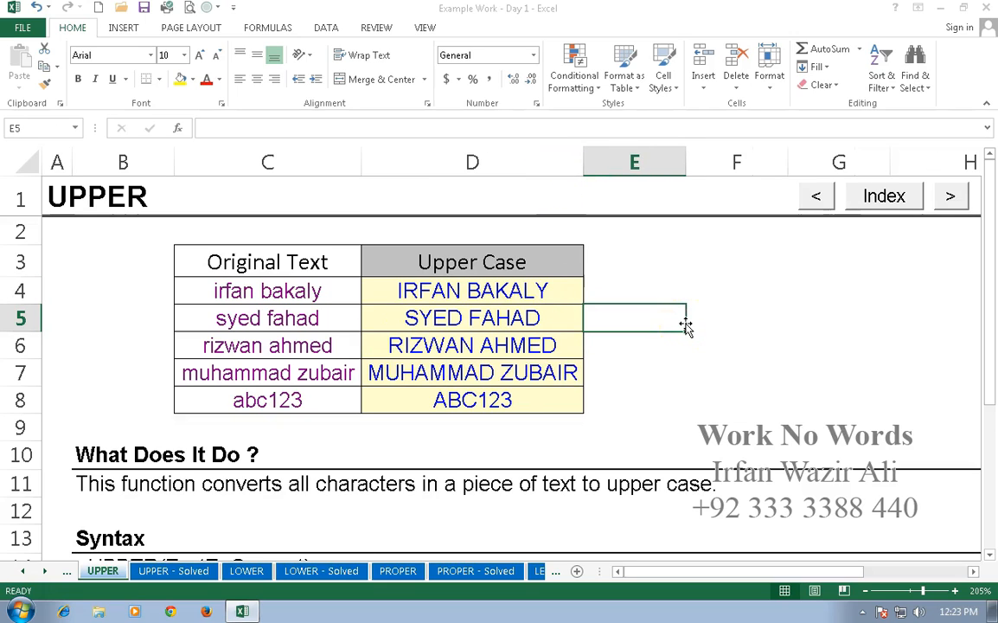
pyautogui.click(288, 297)
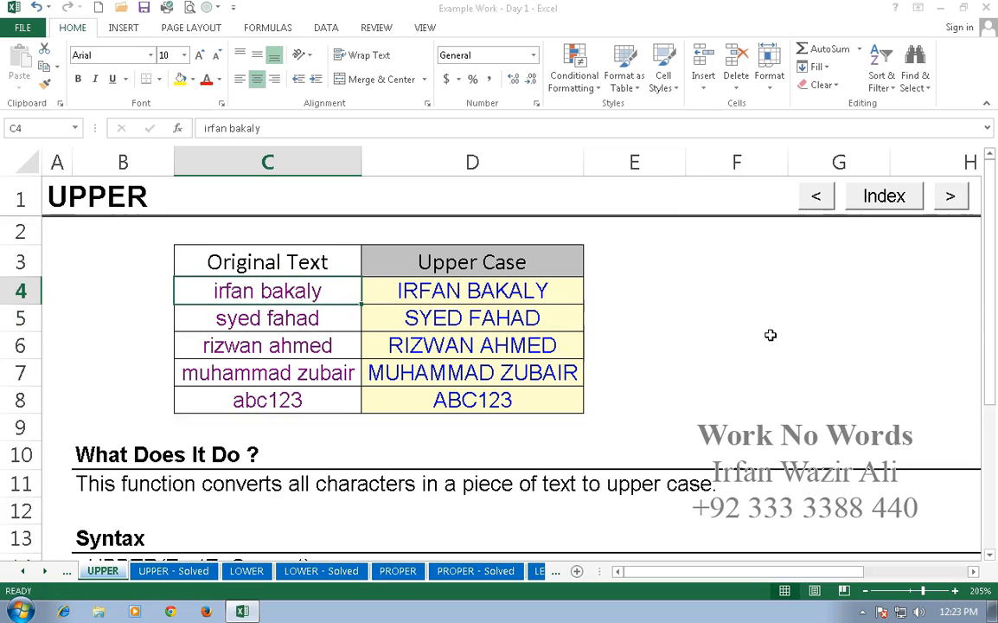
pyautogui.press('Delete')
pyautogui.click(527, 287)
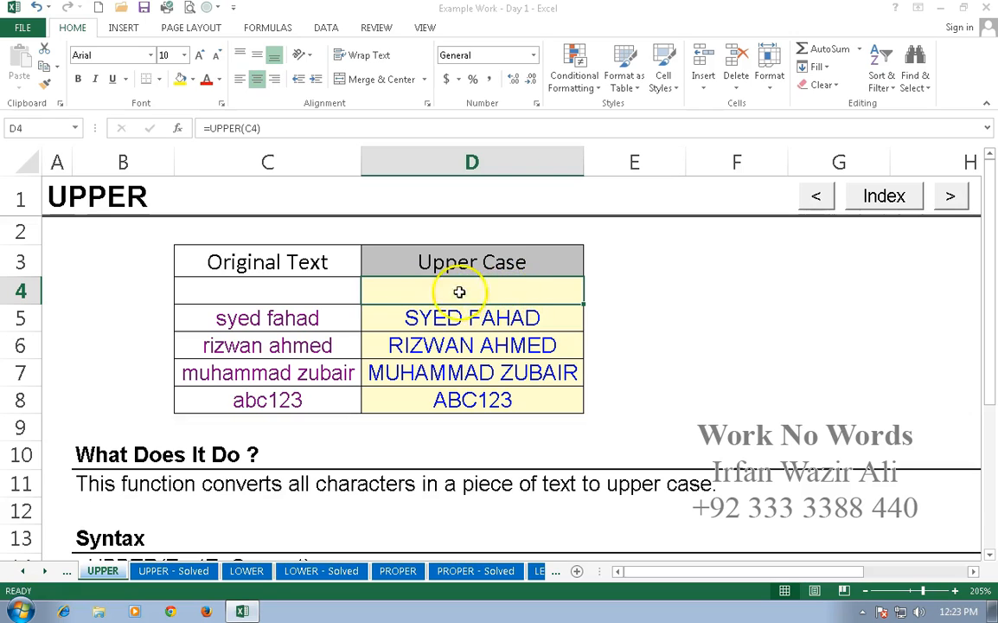
pyautogui.click(277, 291)
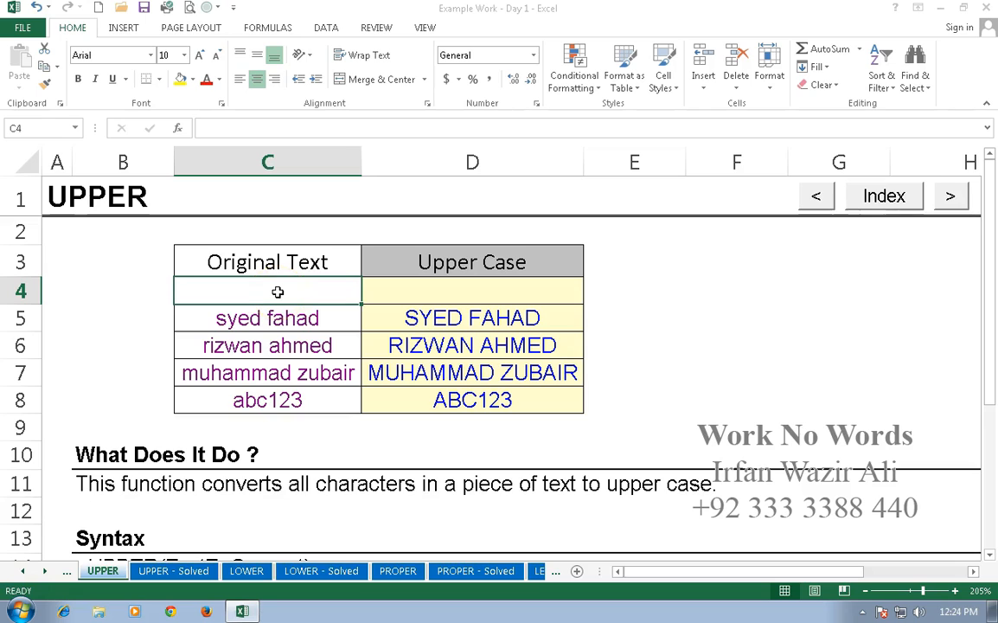
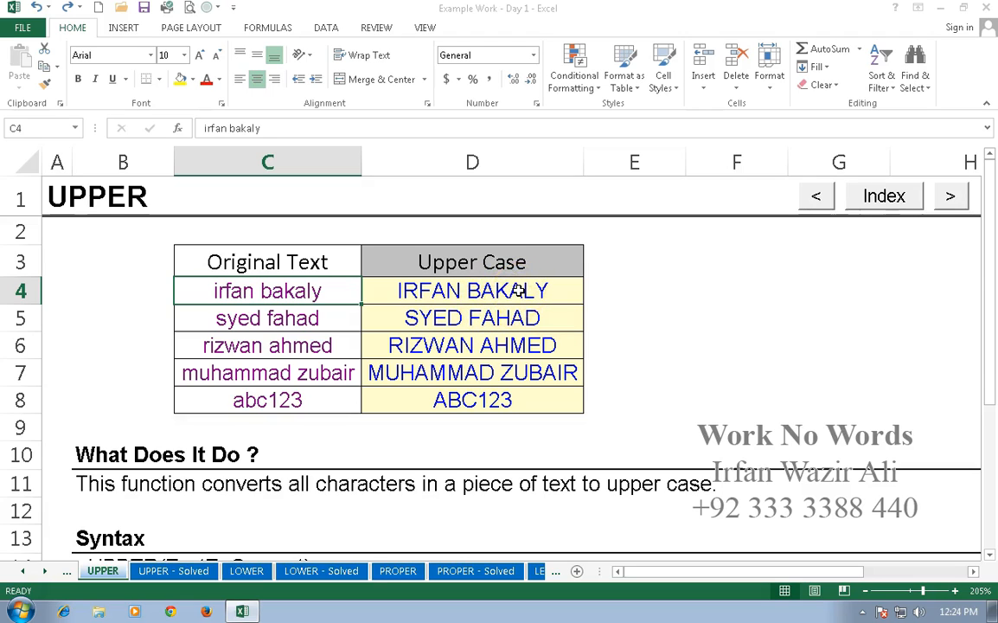
pyautogui.click(246, 571)
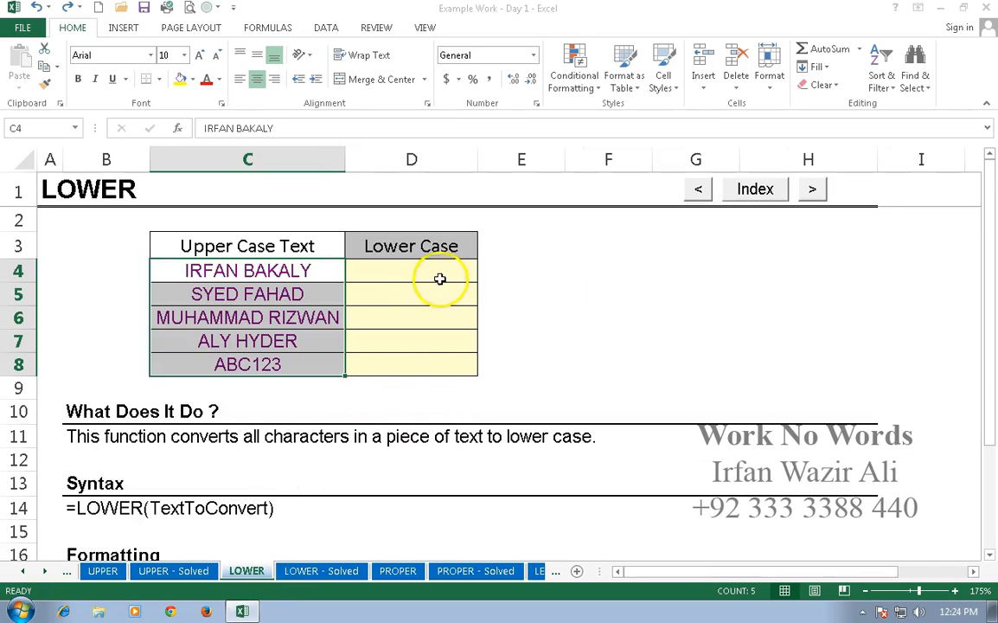
pyautogui.click(437, 277)
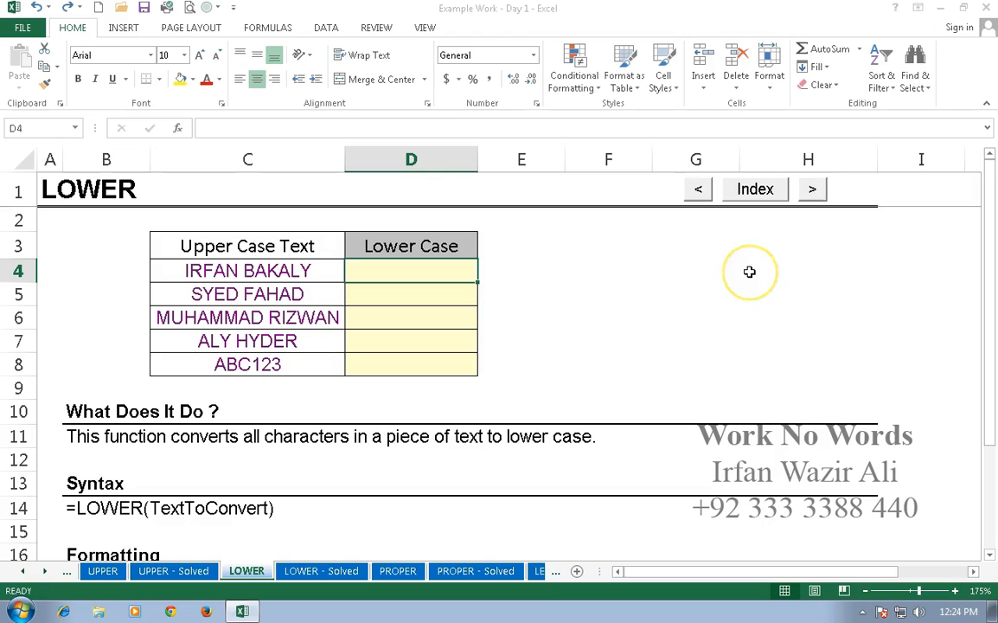
pyautogui.write('=')
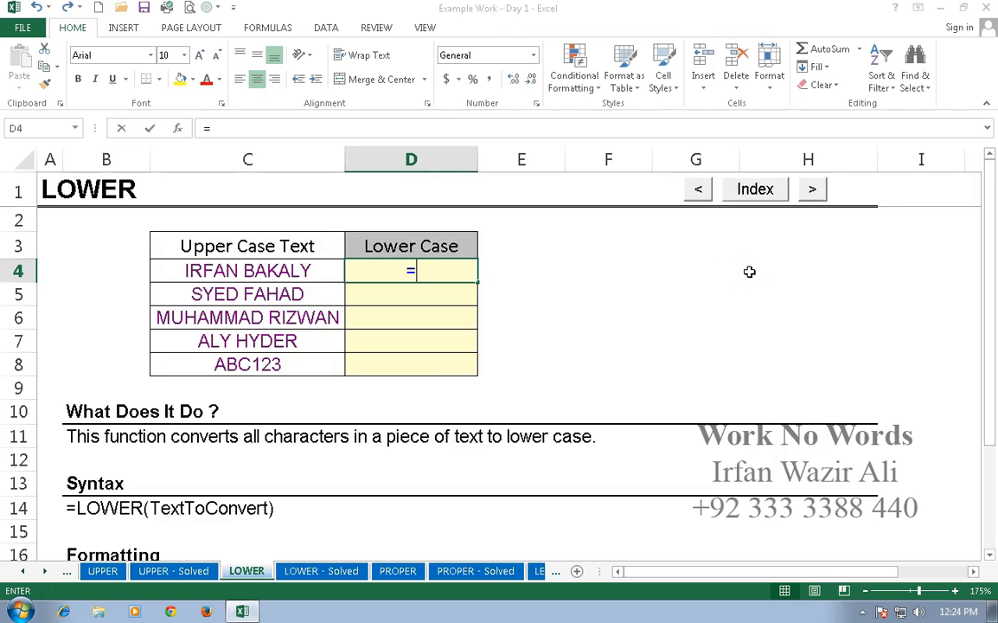
pyautogui.write('lower(')
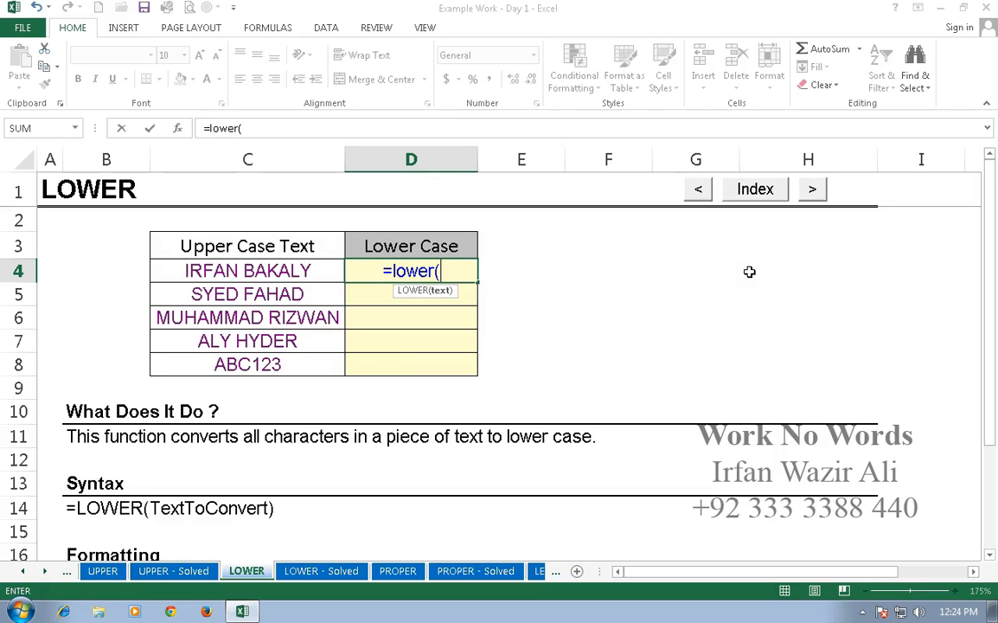
pyautogui.click(239, 271)
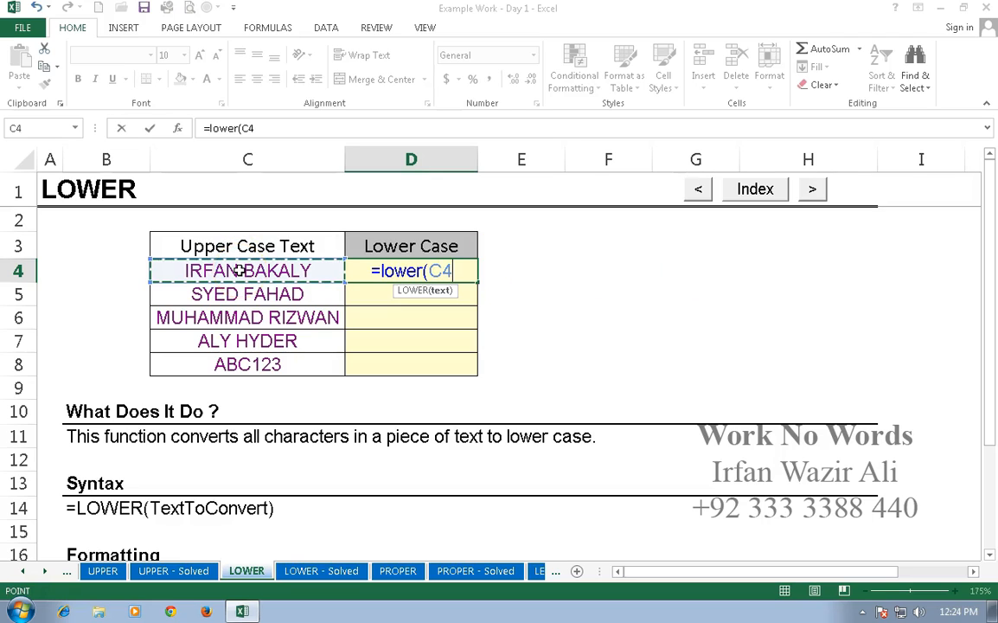
pyautogui.press('Return')
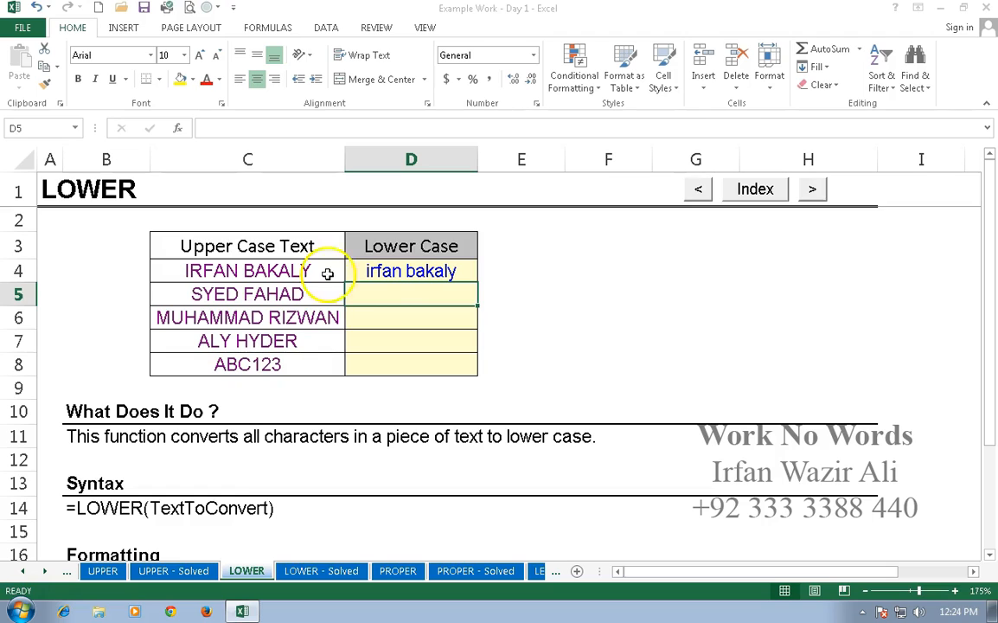
pyautogui.click(428, 272)
pyautogui.doubleClick(477, 282)
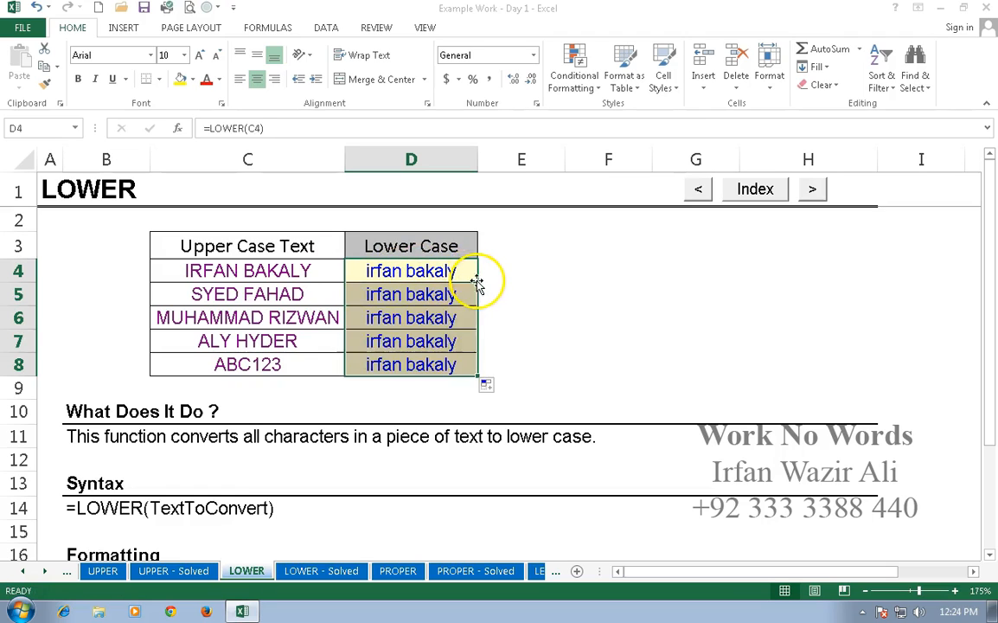
pyautogui.doubleClick(477, 161)
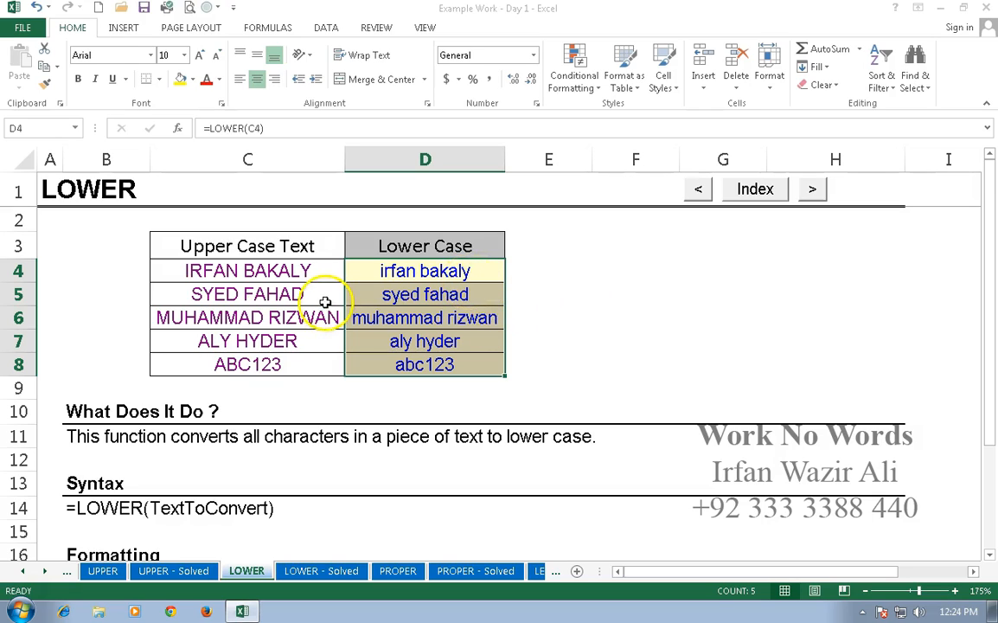
pyautogui.click(546, 292)
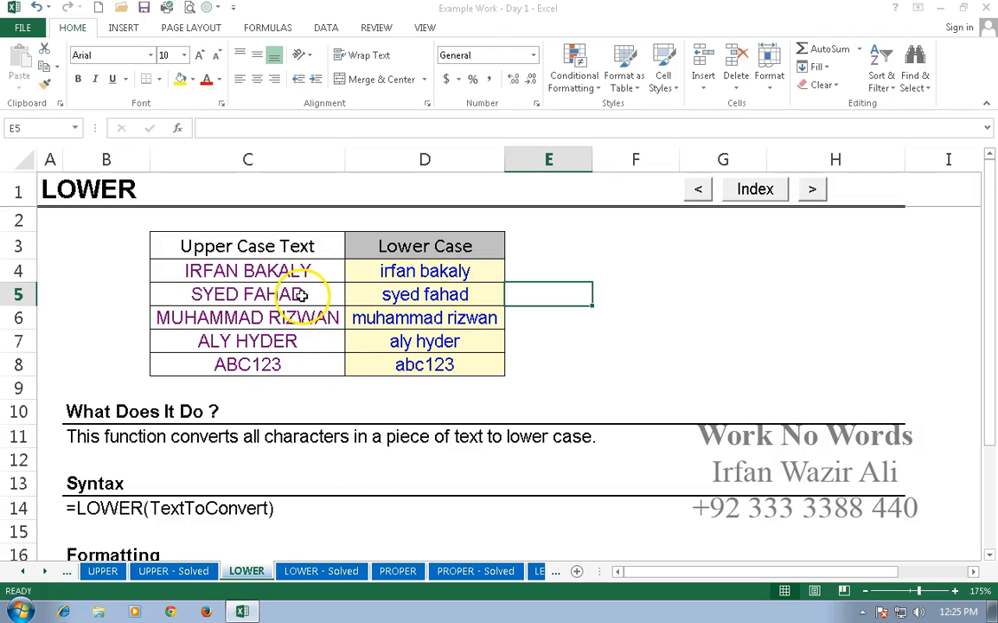
# - On the PROPER sheet, enter =PROPER(C4) in D4 and drag it down to D8
pyautogui.click(397, 571)
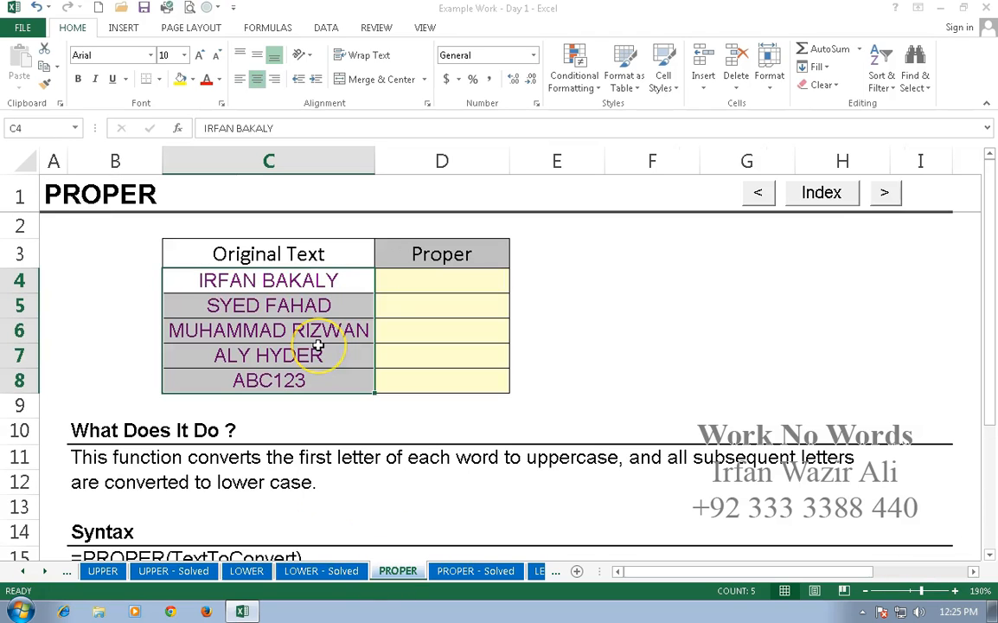
pyautogui.click(449, 285)
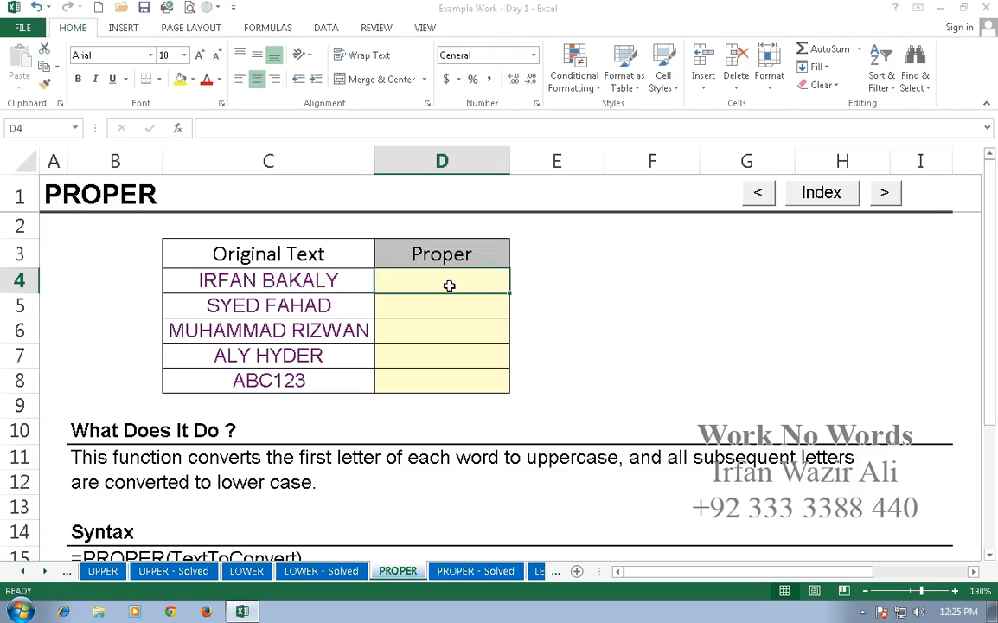
pyautogui.write('=')
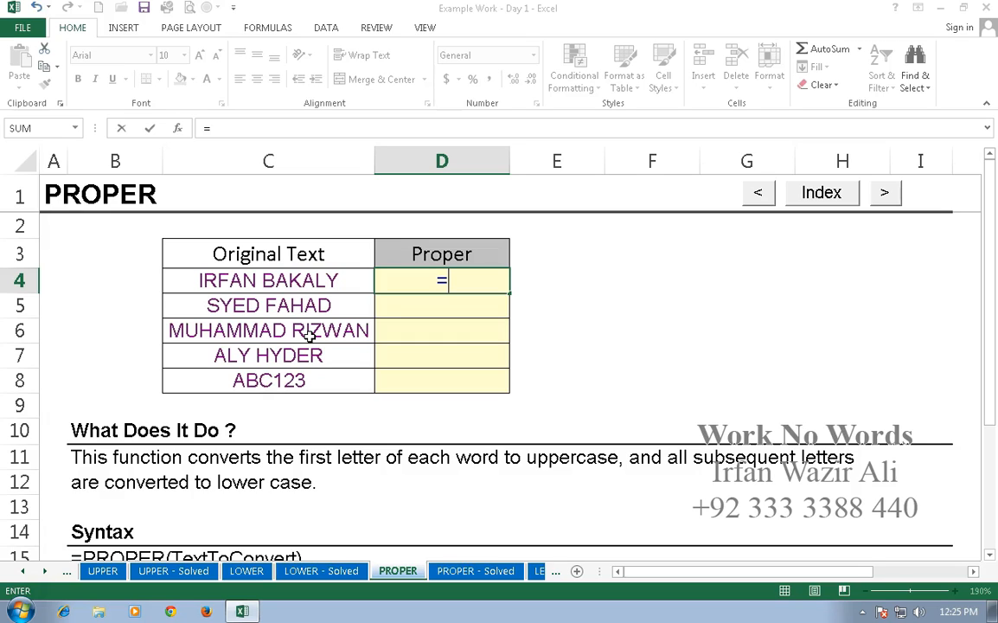
pyautogui.write('p')
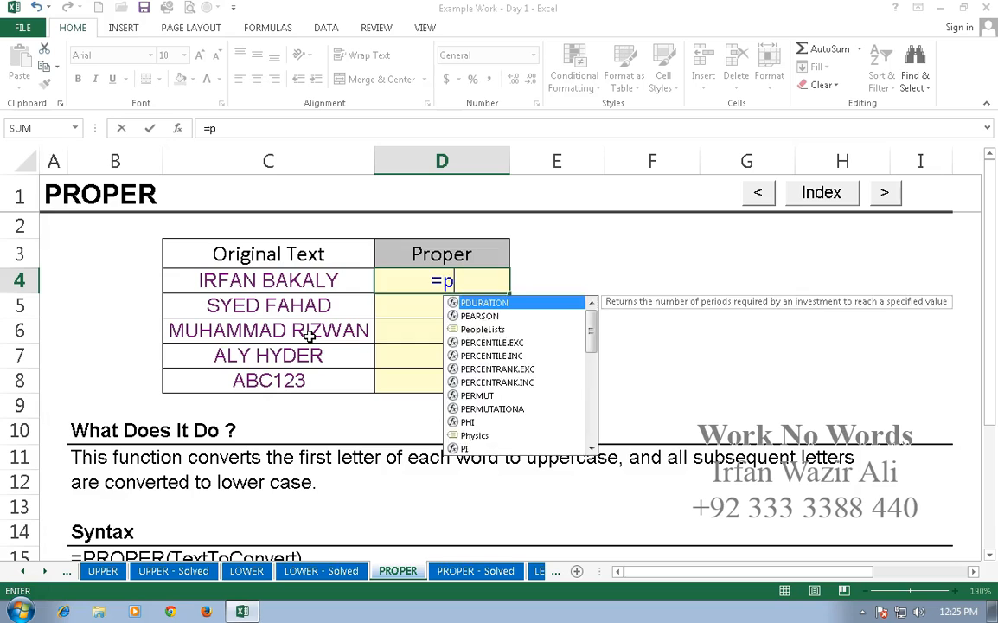
pyautogui.write('roper(')
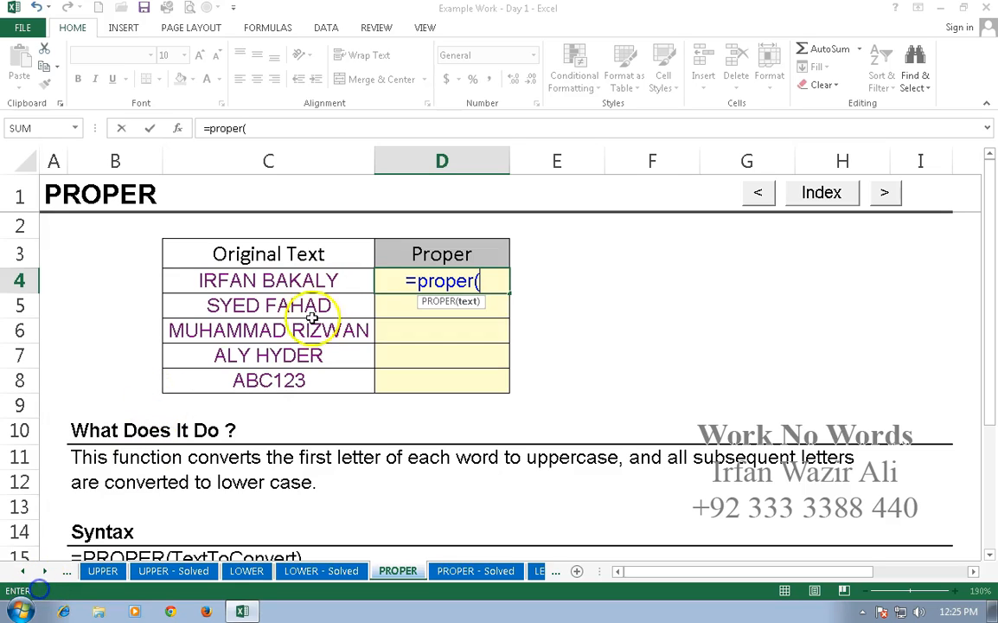
pyautogui.click(331, 280)
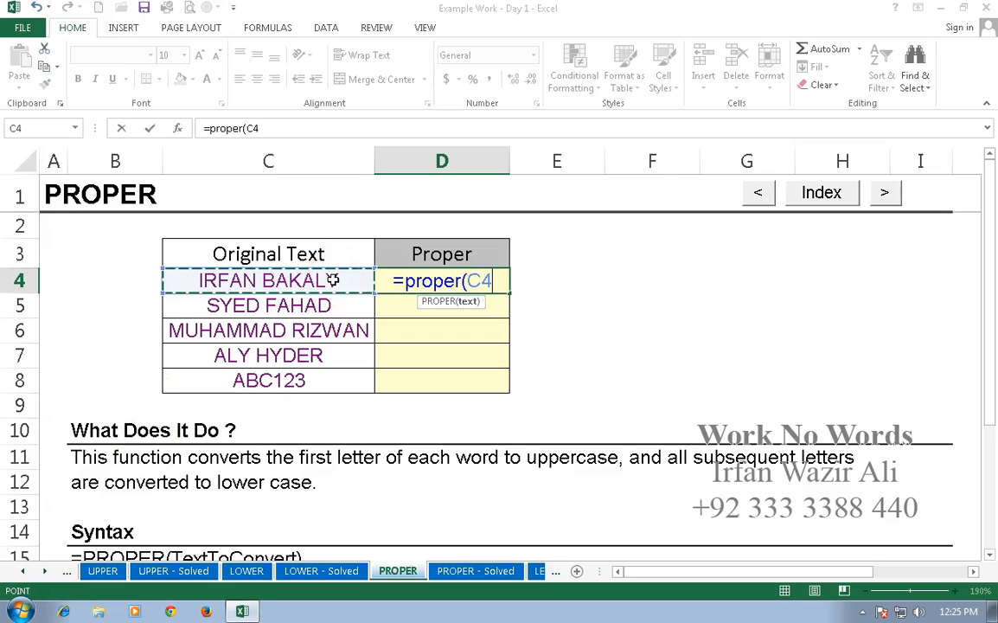
pyautogui.press('Return')
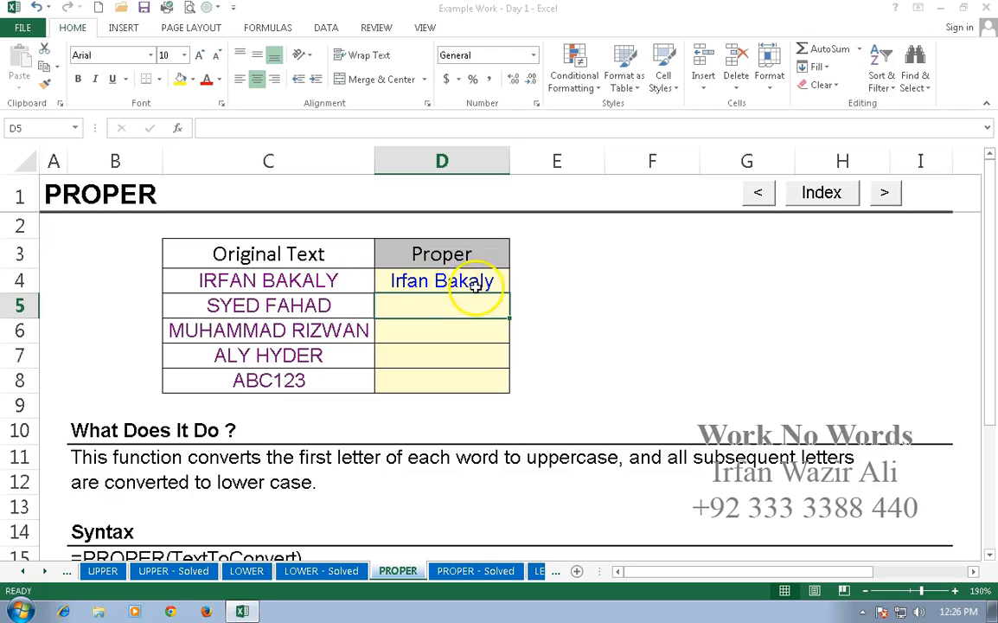
pyautogui.click(475, 285)
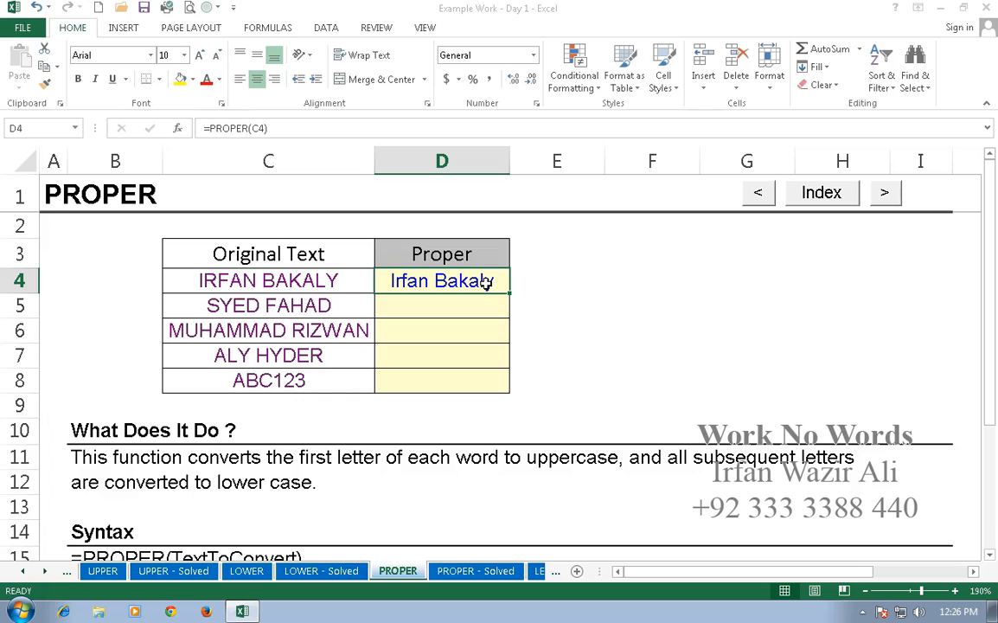
pyautogui.moveTo(510, 293); pyautogui.dragTo(512, 388)
pyautogui.click(559, 361)
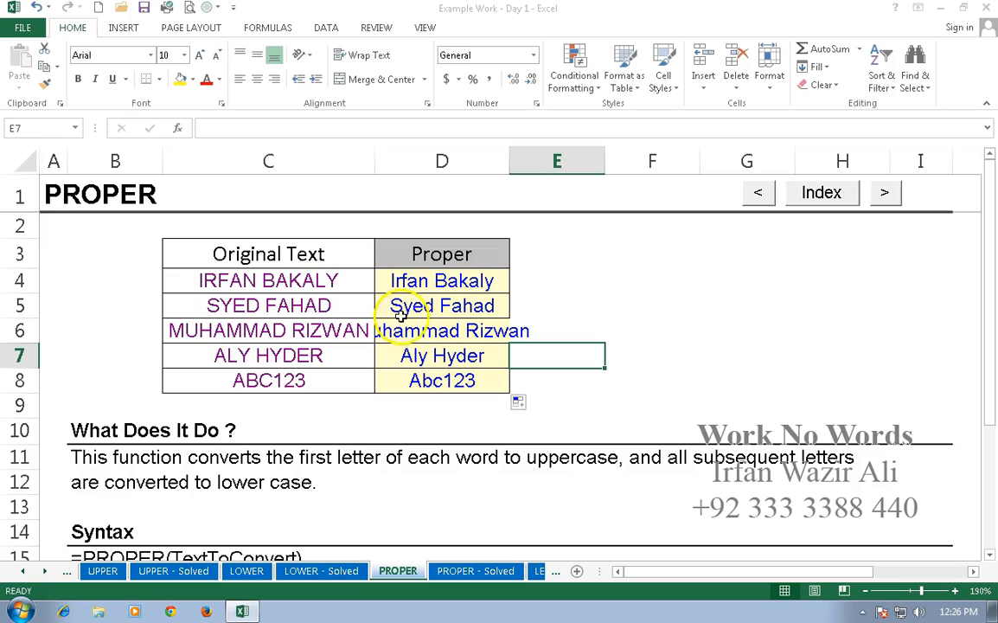
pyautogui.click(333, 307)
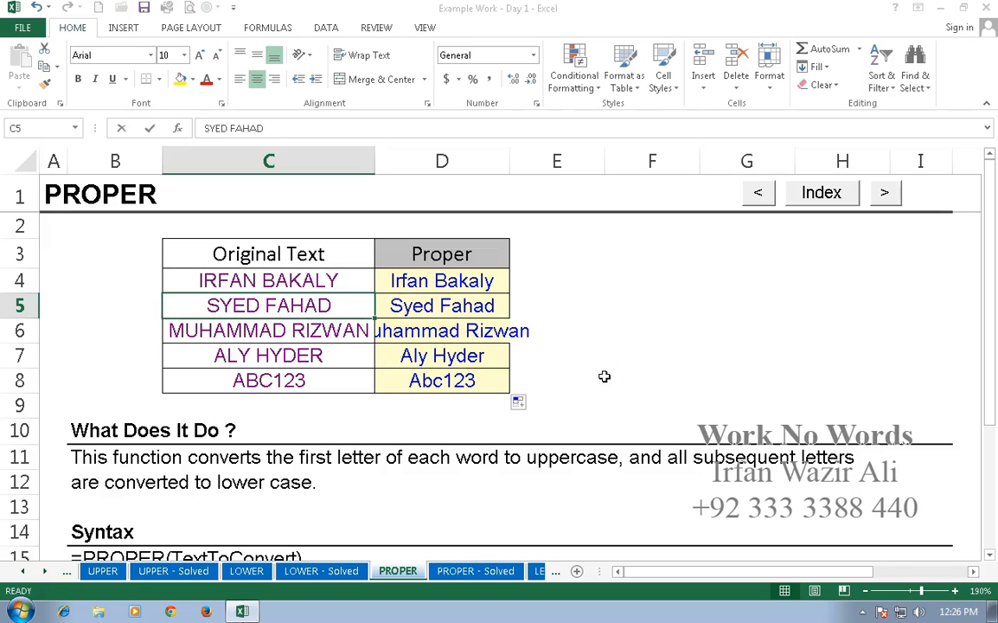
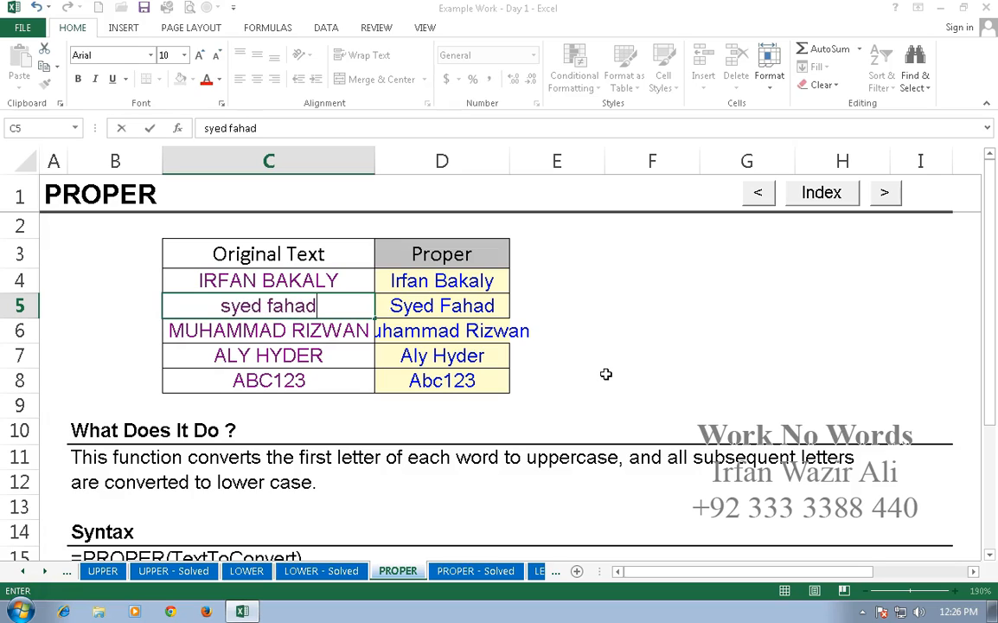
pyautogui.press('Return')
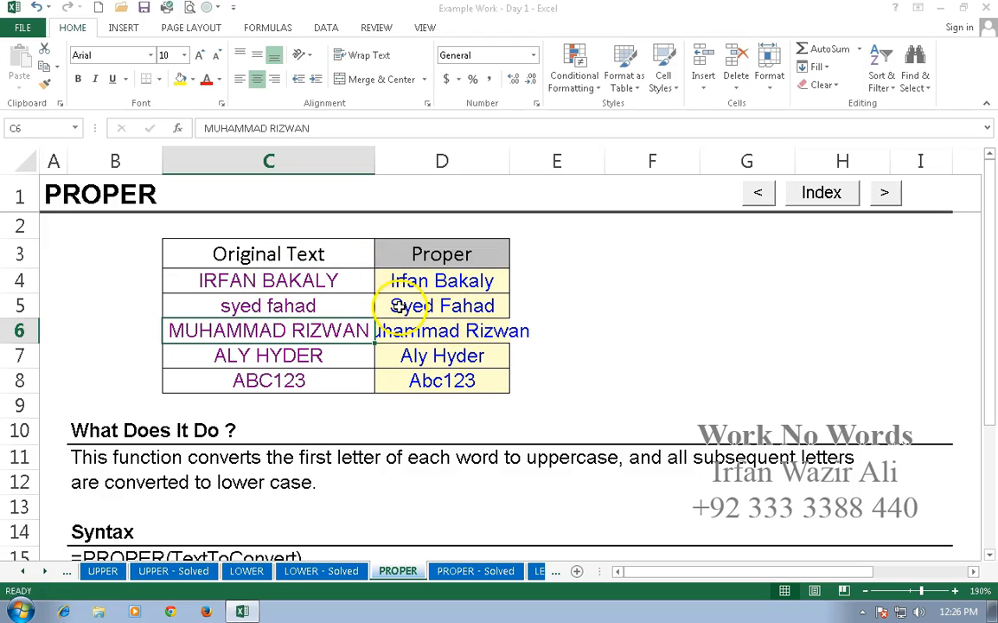
pyautogui.doubleClick(509, 161)
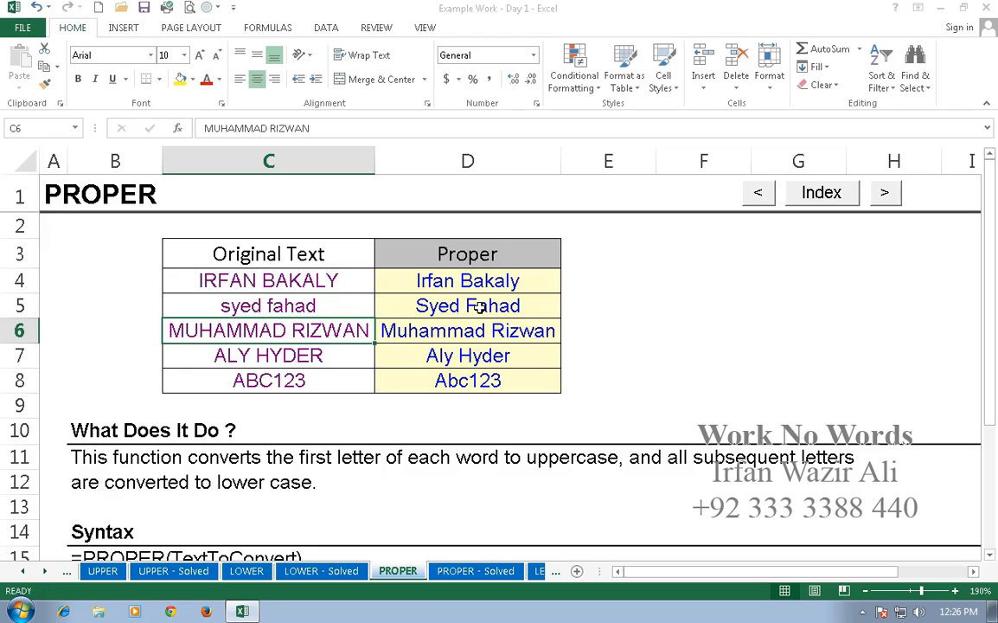
pyautogui.moveTo(479, 279); pyautogui.dragTo(481, 383)
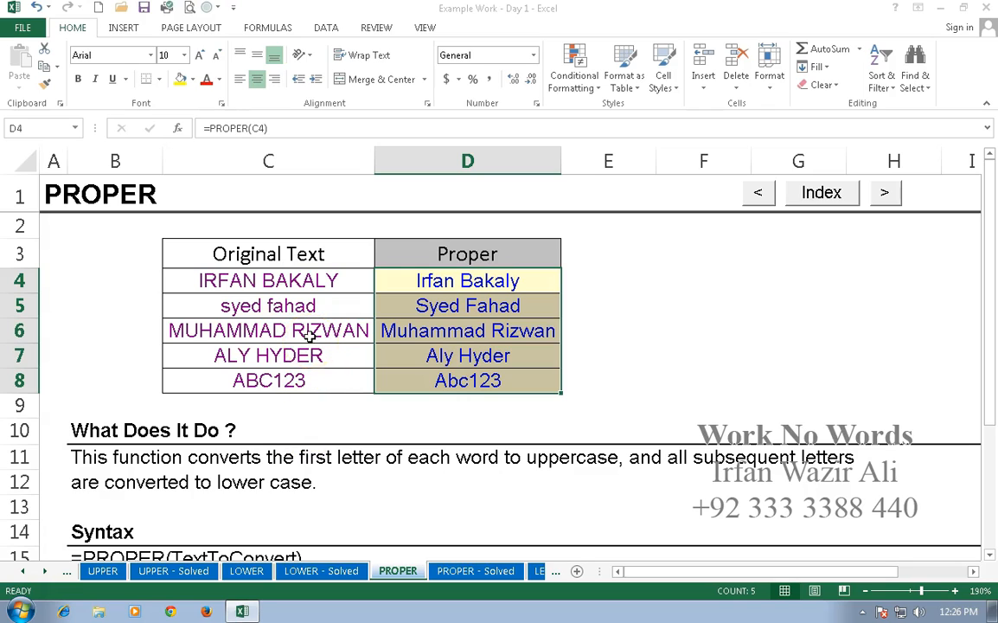
pyautogui.rightClick(282, 164)
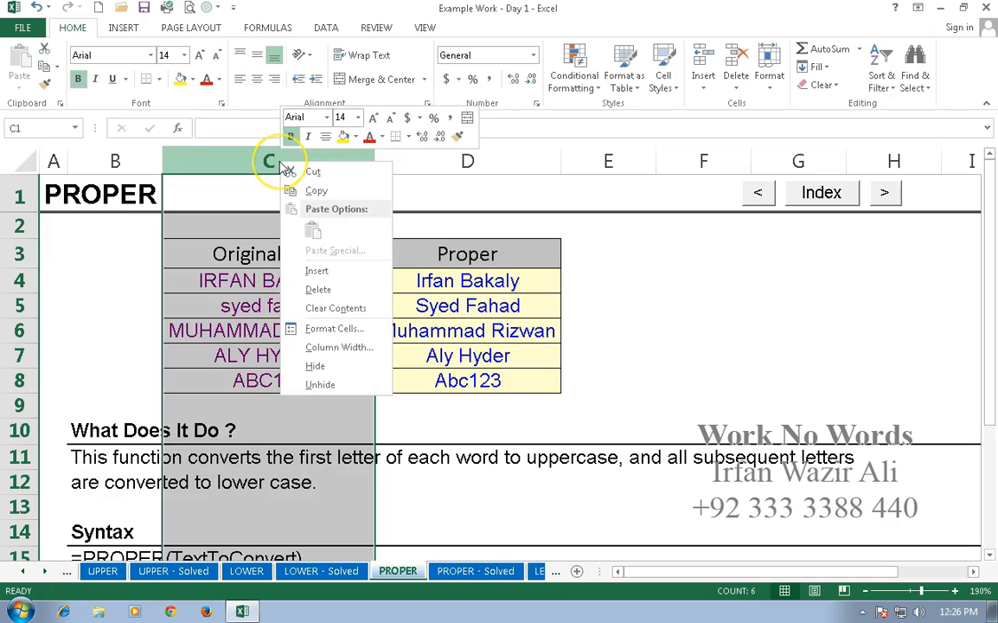
pyautogui.click(327, 364)
pyautogui.click(394, 352)
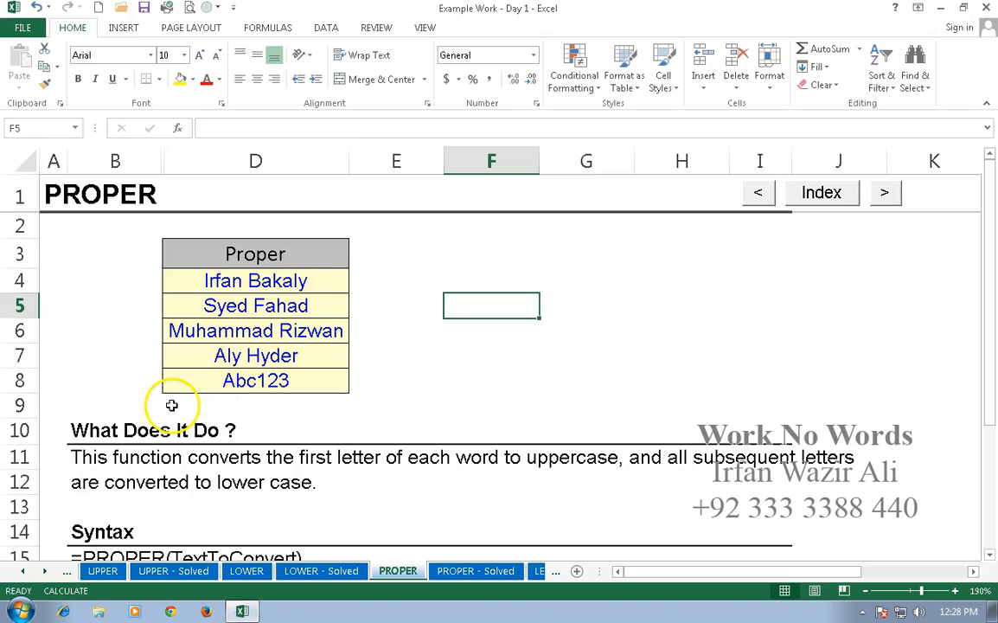
pyautogui.scroll(-5, 172, 404)
pyautogui.scroll(5, 173, 402)
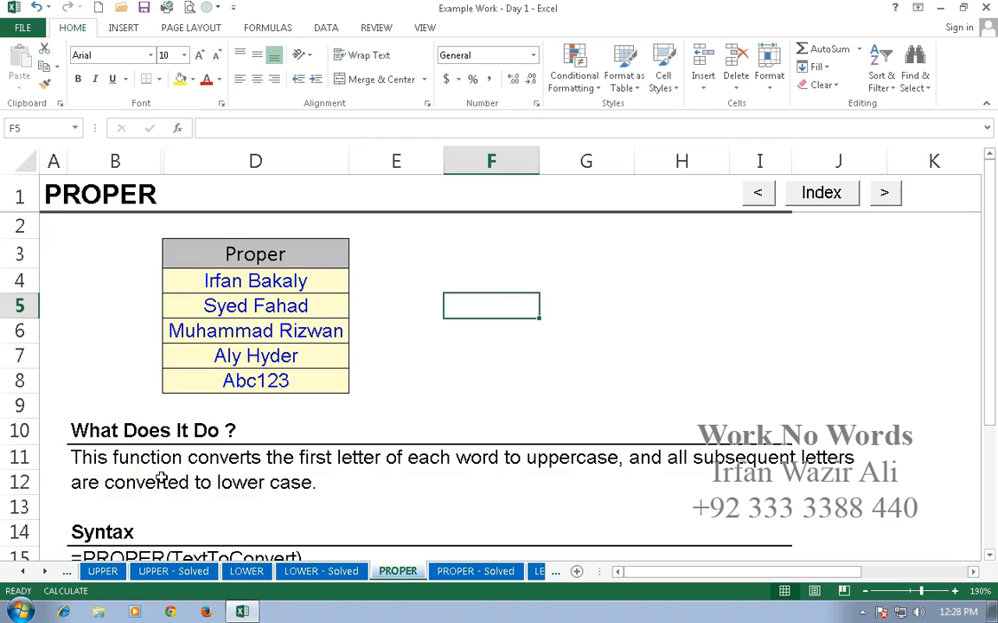
pyautogui.moveTo(143, 161); pyautogui.dragTo(179, 163)
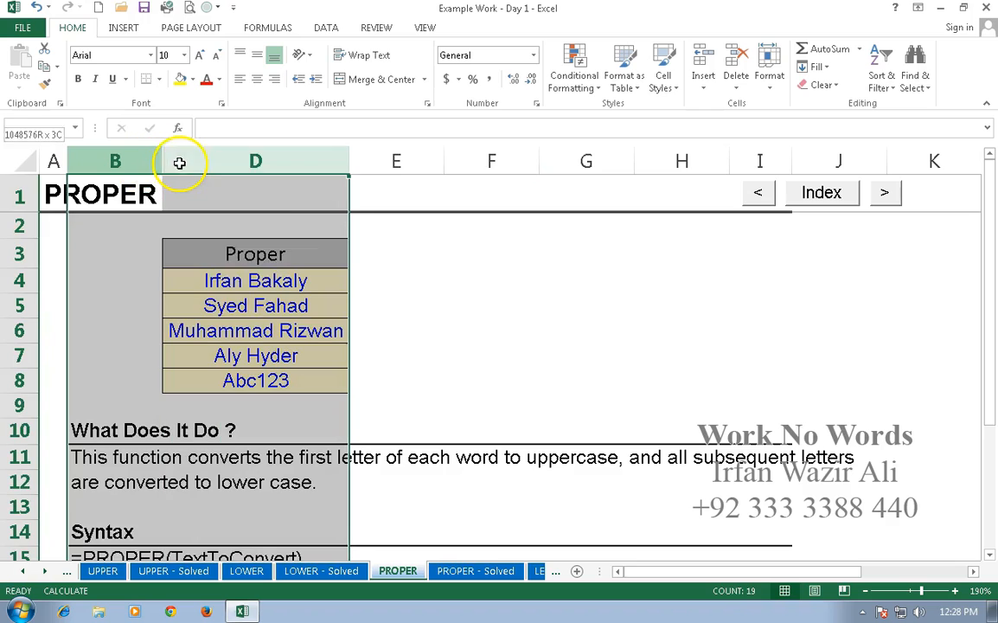
pyautogui.rightClick(179, 163)
pyautogui.click(216, 385)
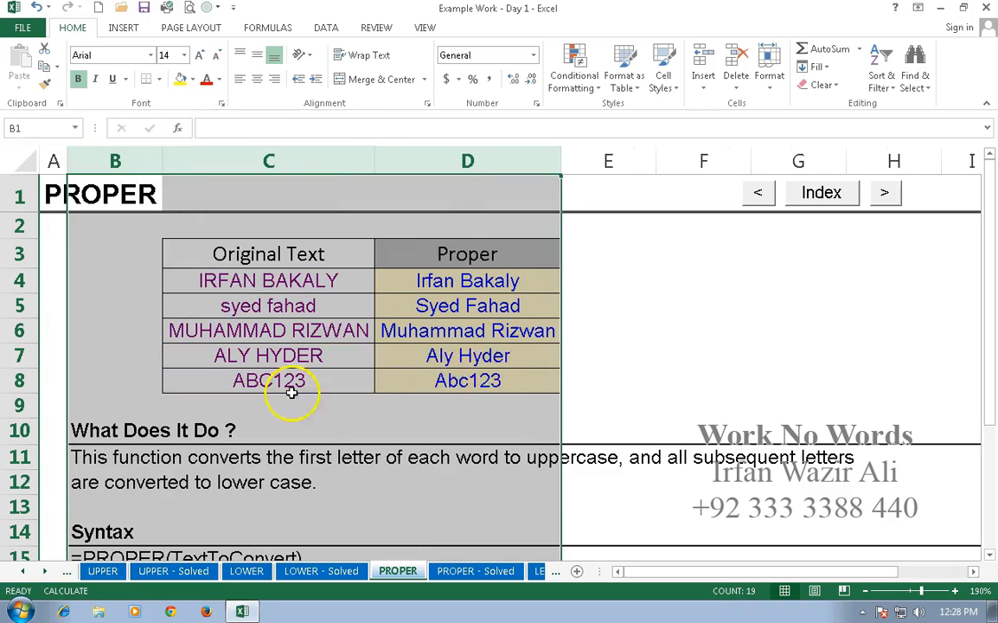
pyautogui.click(350, 423)
pyautogui.click(446, 281)
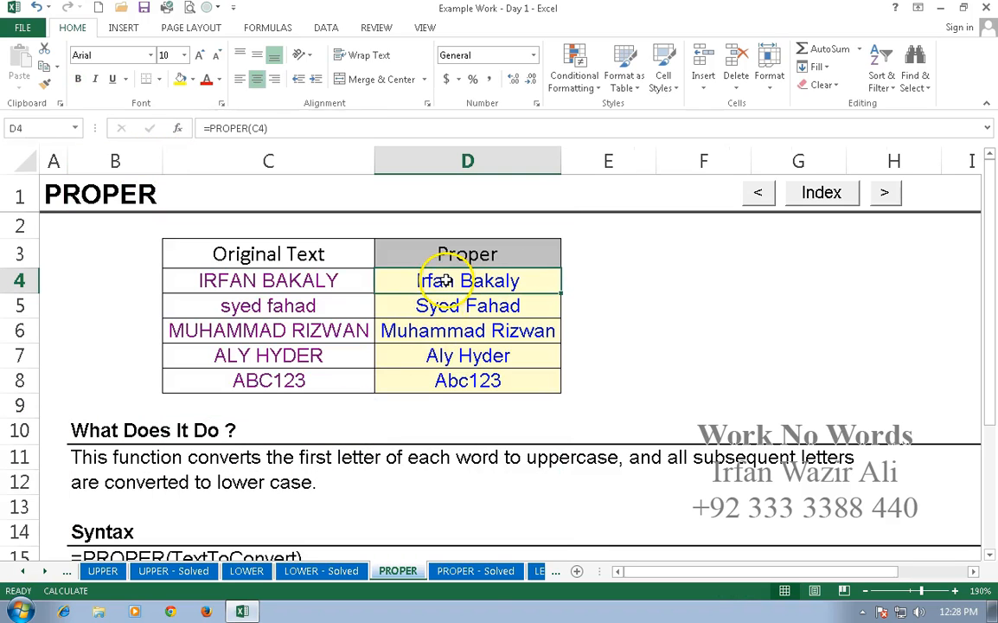
# - Copy D4:D8 and paste it back over itself as plain values
pyautogui.moveTo(414, 279); pyautogui.dragTo(426, 382)
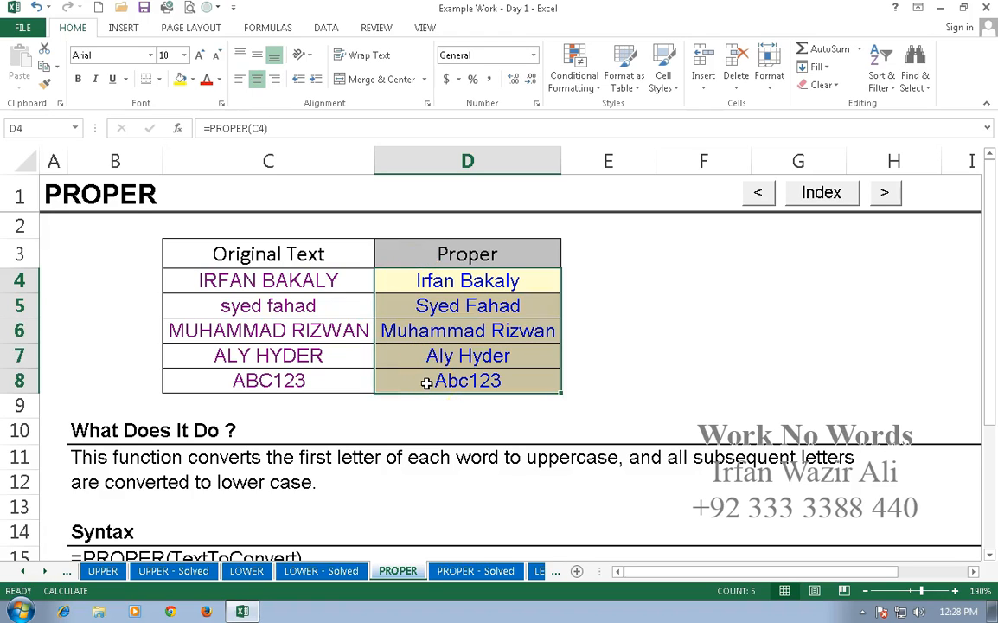
pyautogui.hotkey('ctrl', 'c')
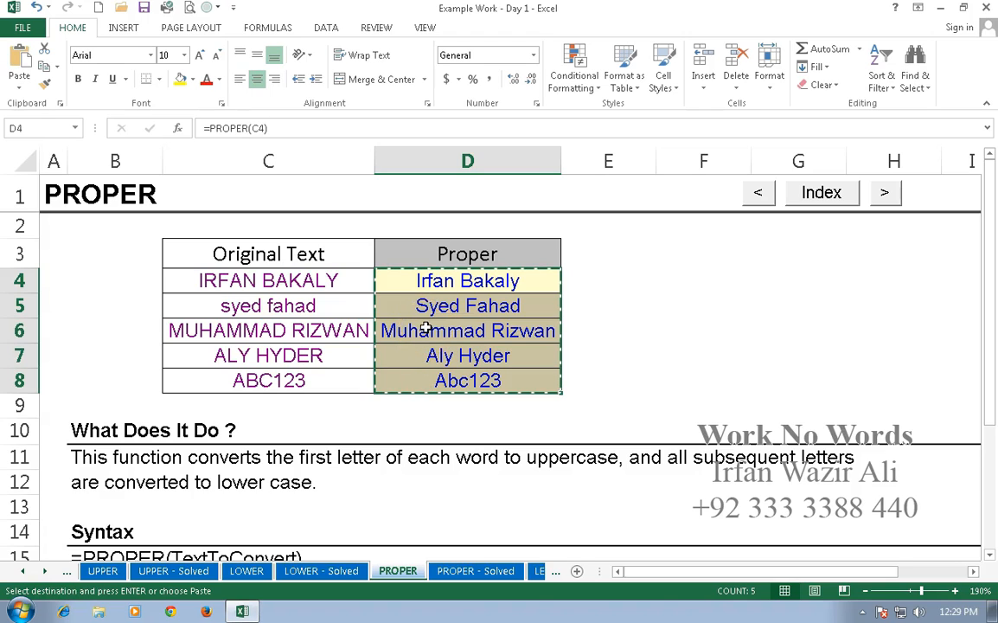
pyautogui.click(19, 91)
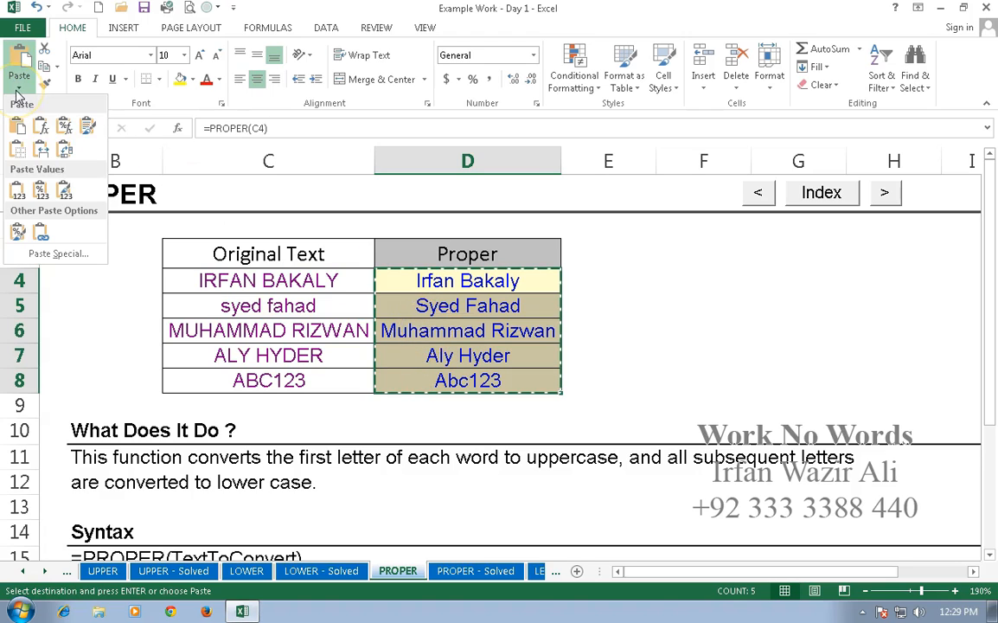
pyautogui.click(18, 197)
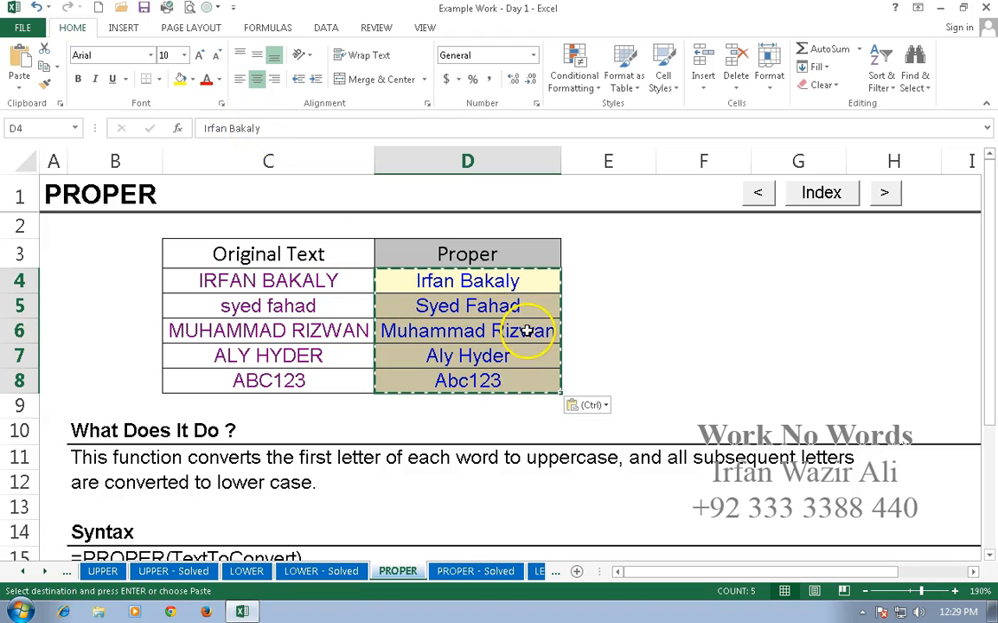
pyautogui.press('Escape')
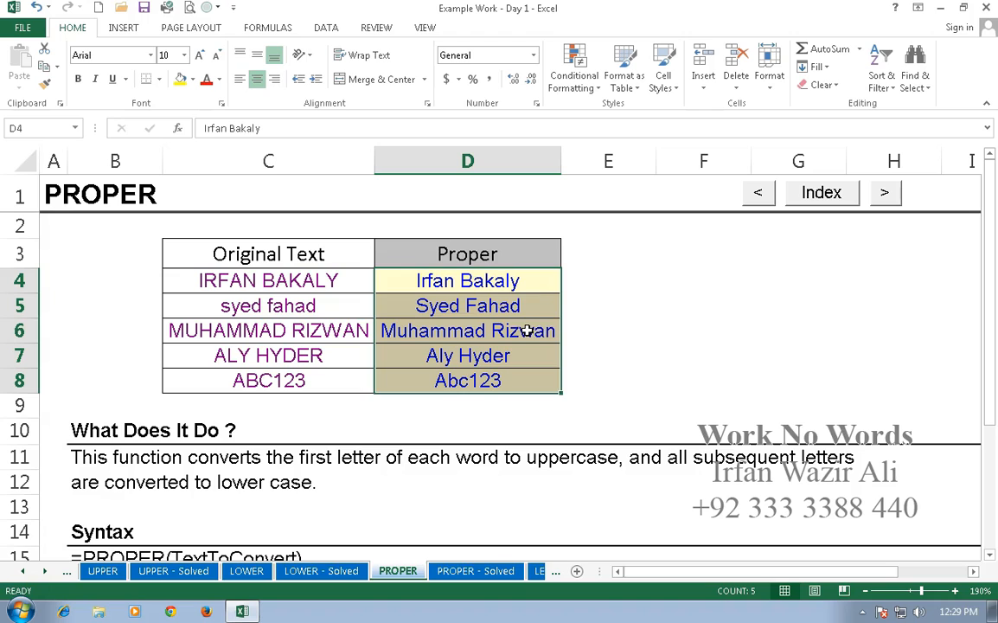
pyautogui.click(519, 307)
pyautogui.click(517, 284)
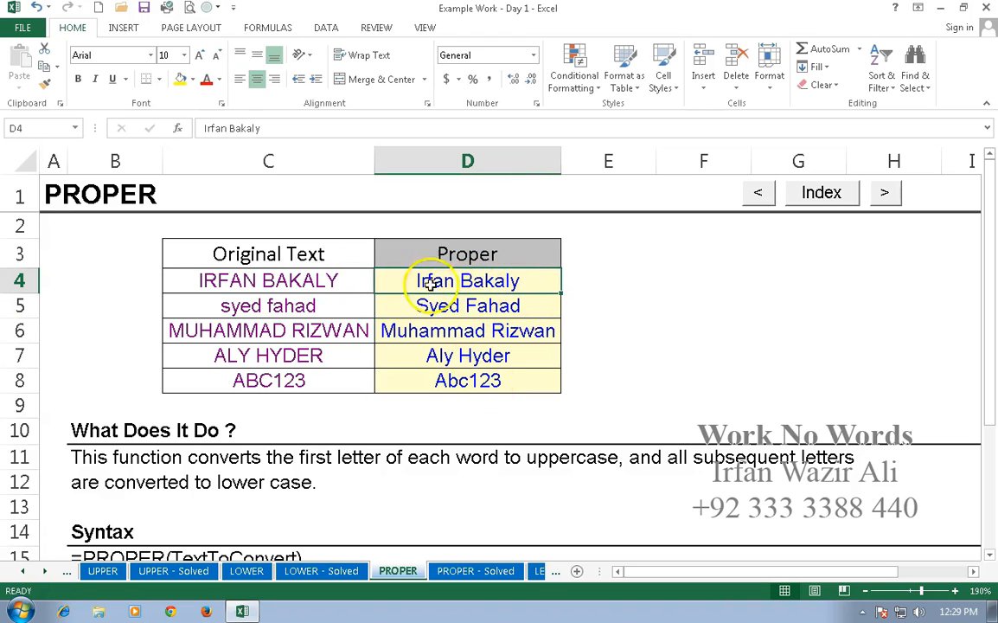
# - Clear the original names in C4:C8
pyautogui.click(334, 279)
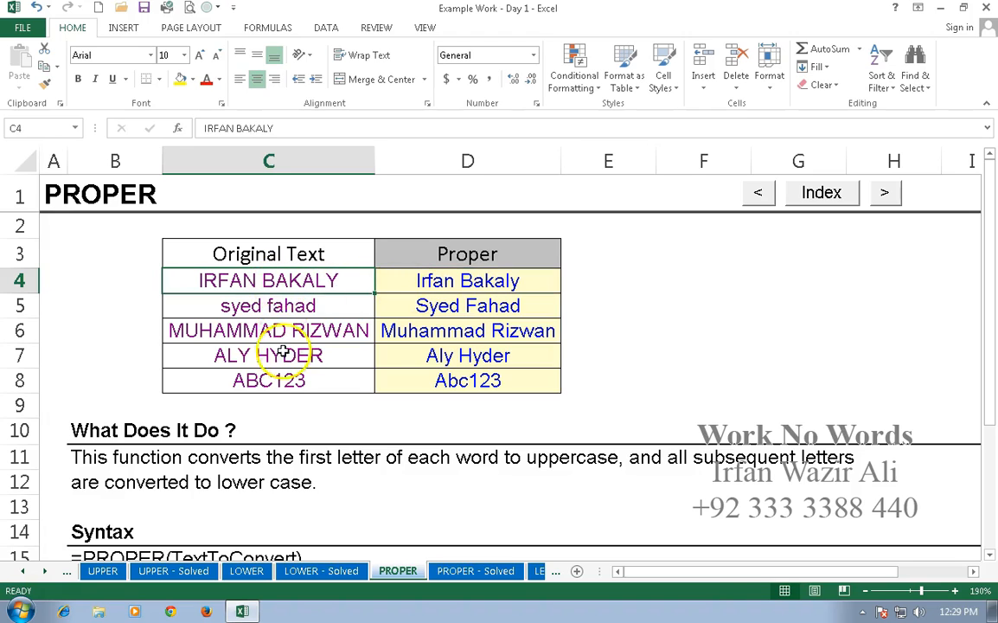
pyautogui.keyDown('shift'); pyautogui.click(283, 381); pyautogui.keyUp('shift')
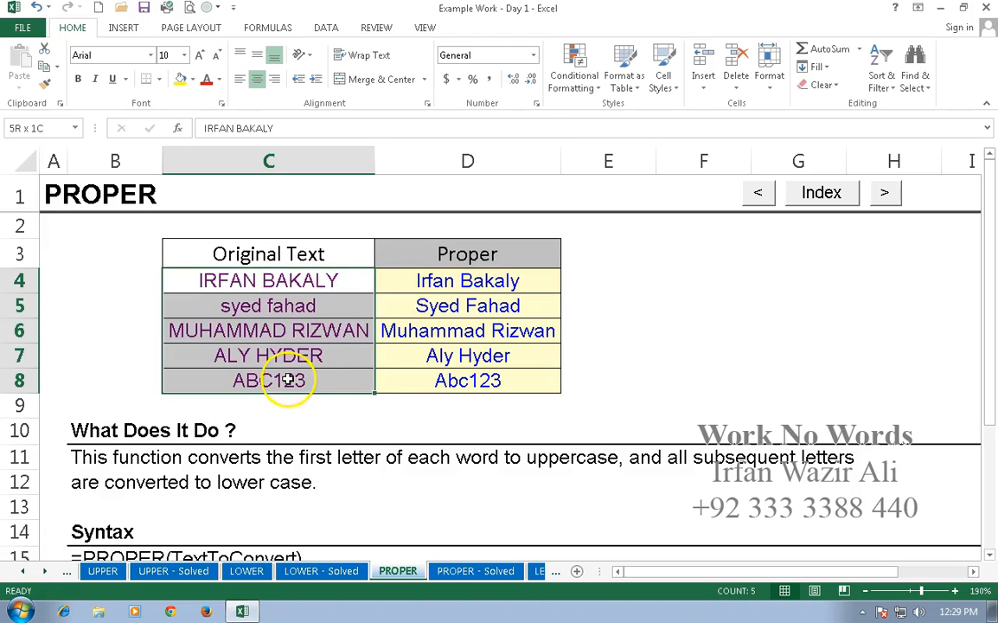
pyautogui.press('Delete')
# - Copy the five proper-case names from D4:D8 and paste them at C4 under Original Text
pyautogui.click(658, 312)
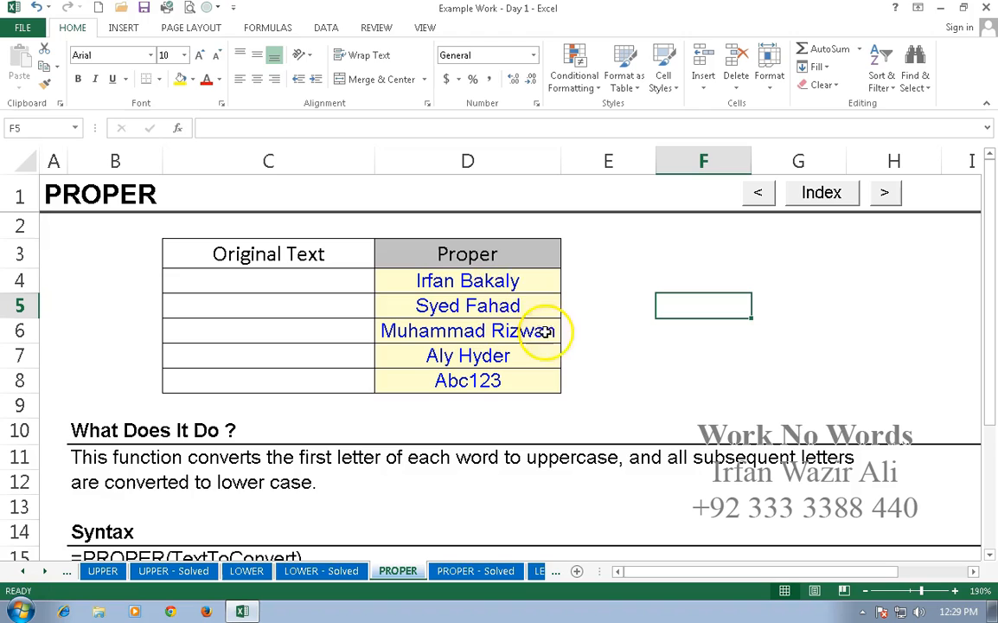
pyautogui.click(506, 278)
pyautogui.moveTo(500, 317); pyautogui.dragTo(502, 390)
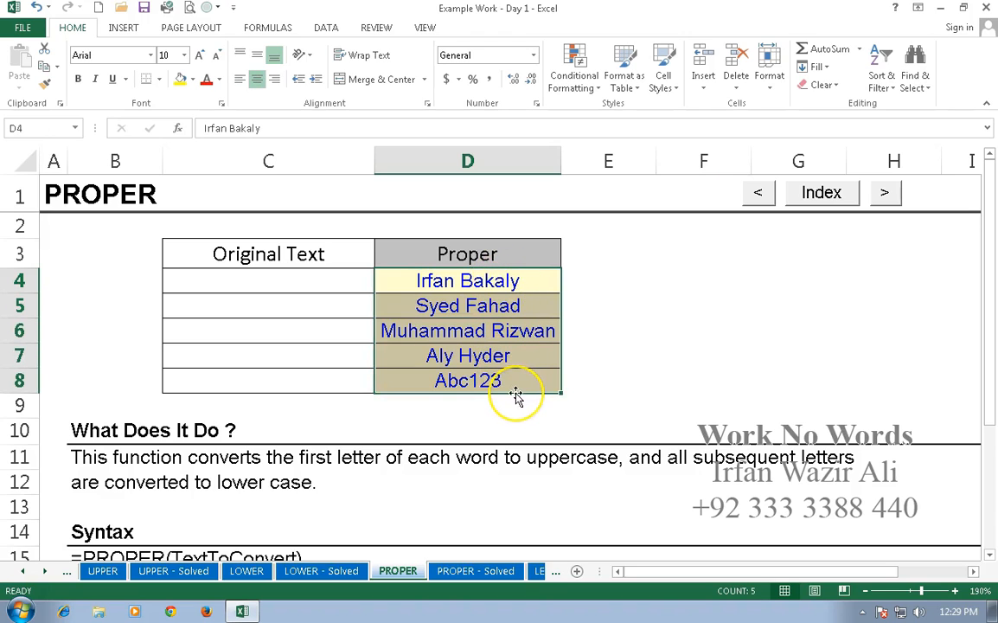
pyautogui.hotkey('ctrl', 'c')
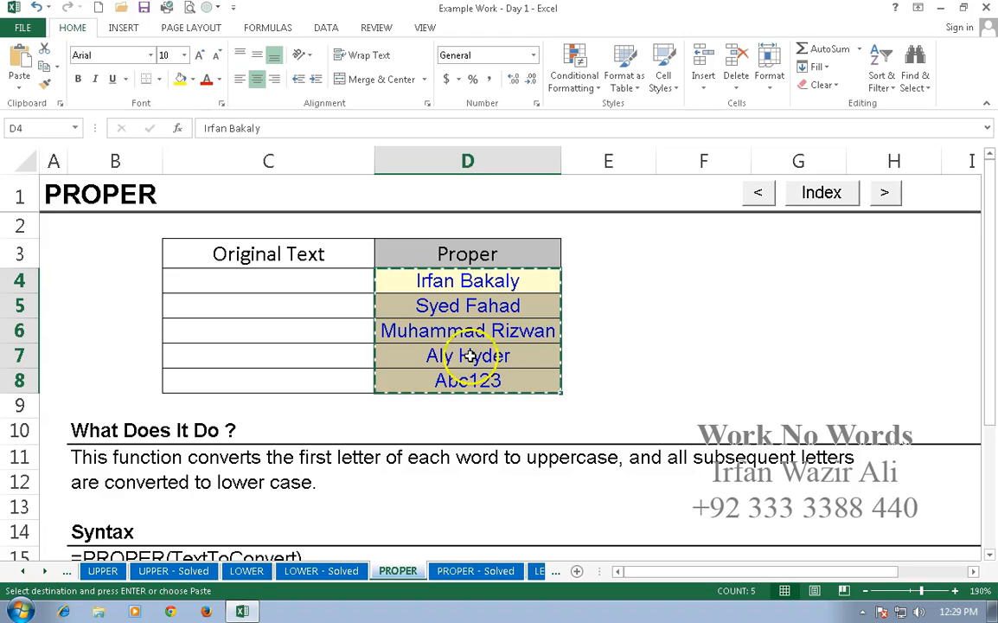
pyautogui.click(334, 283)
pyautogui.press('Return')
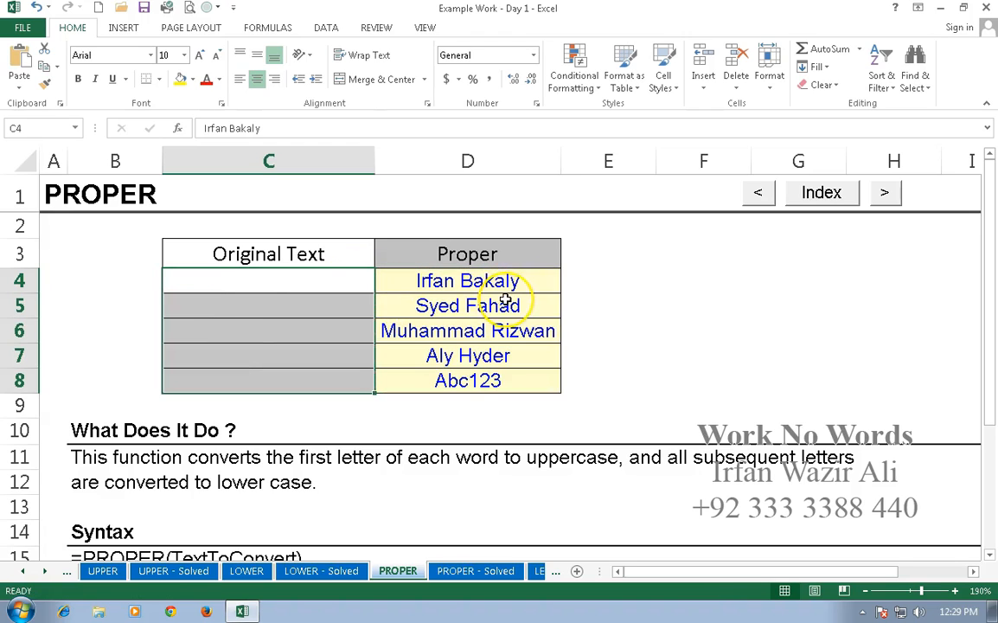